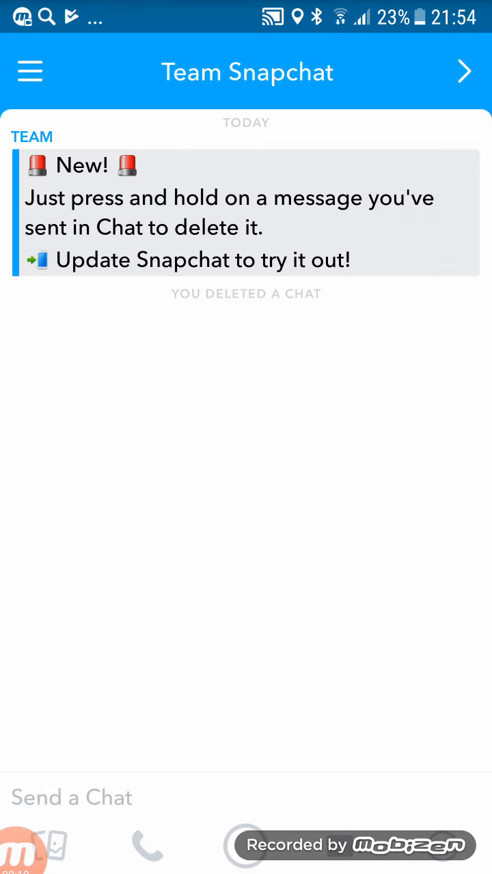
Step: Write "Jacky dies in the movie", correcting typos in the name and "movie", and send it to Team Snapchat
left_click(205, 798)
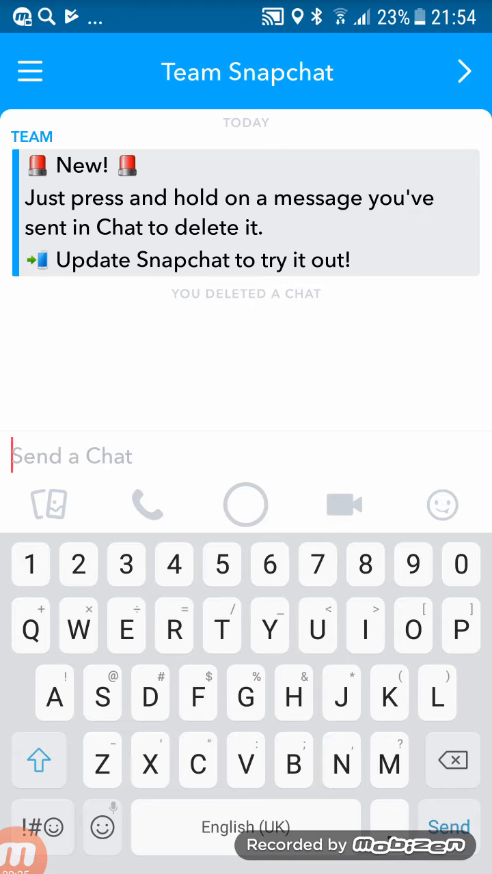
type("Jadon")
key("BackSpace")
key("BackSpace")
key("BackSpace")
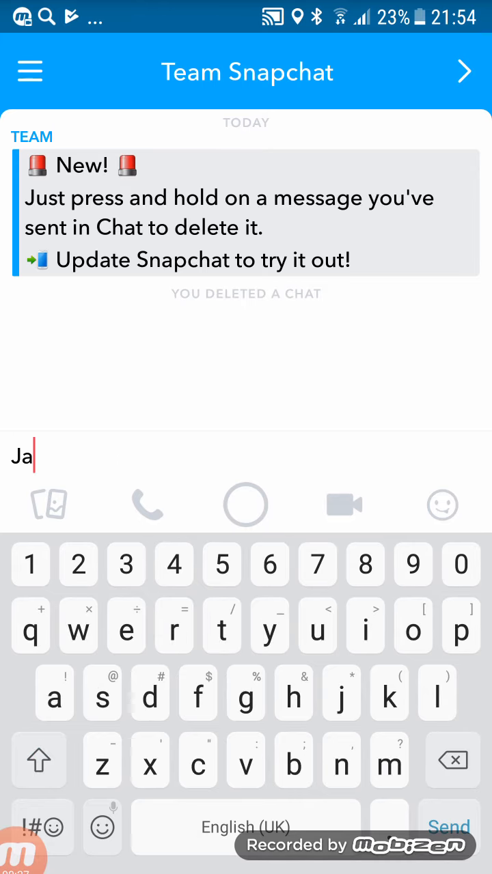
key("BackSpace")
type("acky ")
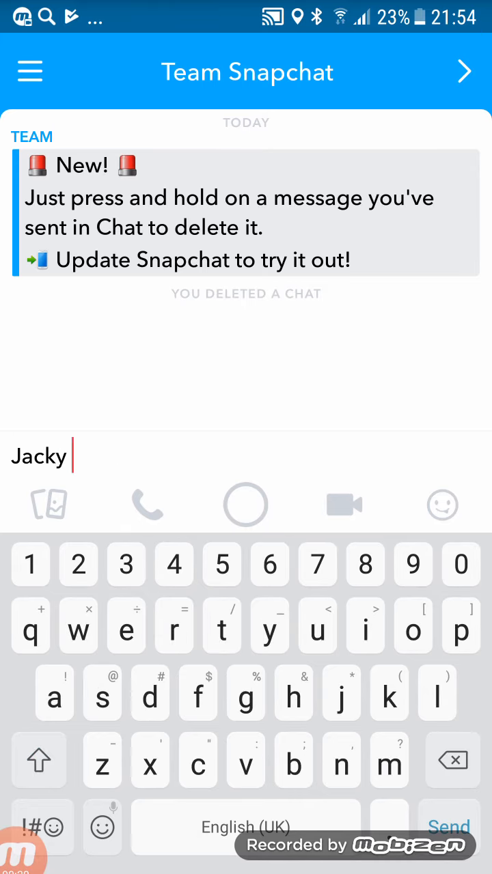
type("dies in the m")
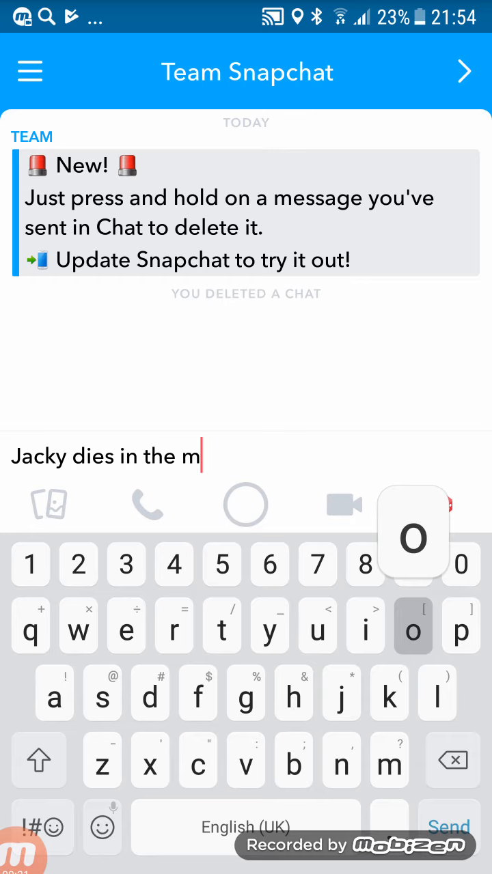
type("obie")
key("BackSpace")
key("BackSpace")
key("BackSpace")
type("vie")
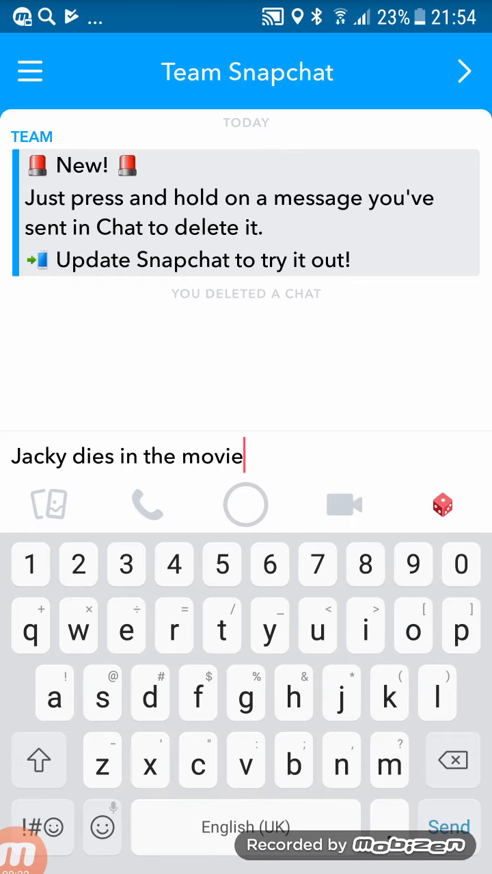
left_click(449, 827)
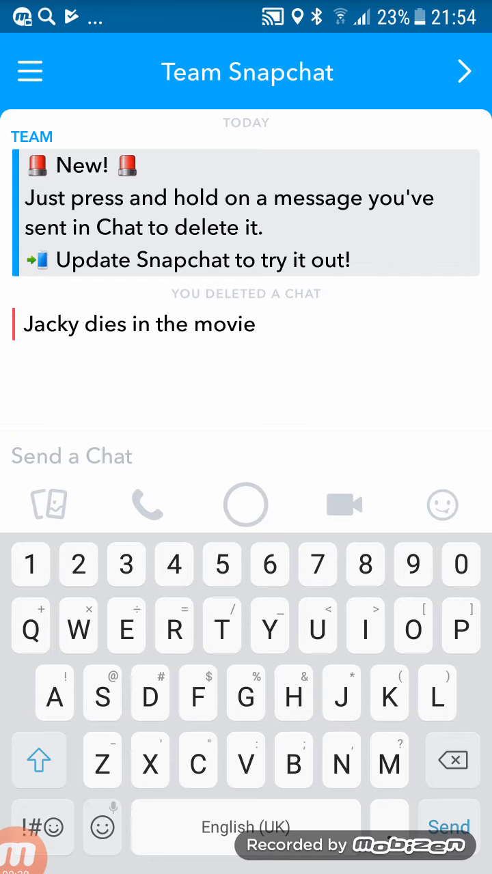
Step: Delete the sent "Jacky dies in the movie" message, confirming Delete Chat so the chat shows 2 erased chats
left_click(136, 325)
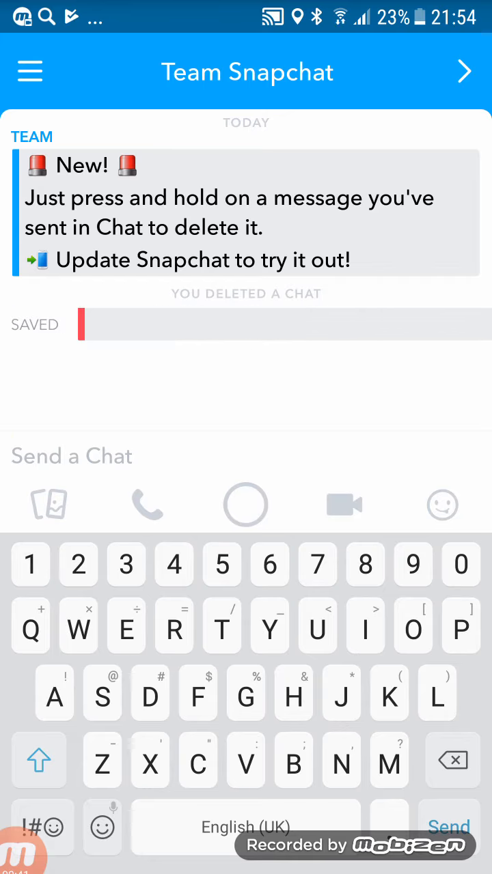
left_click(144, 325)
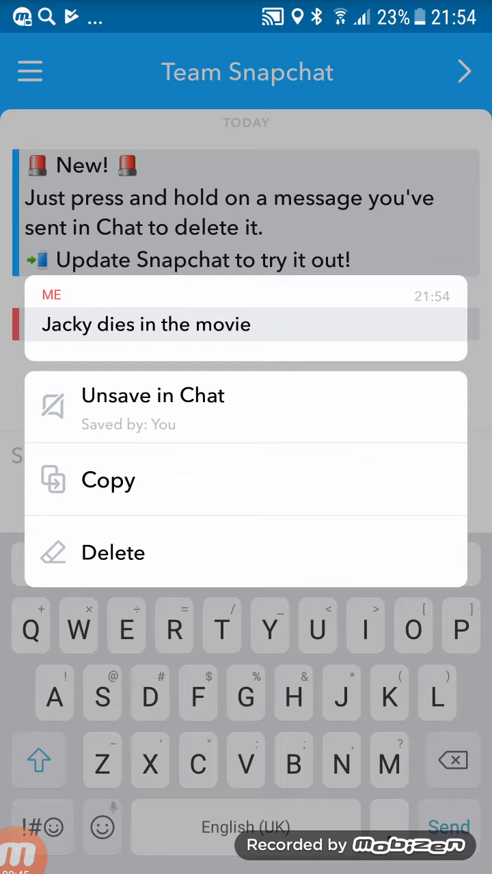
left_click(113, 553)
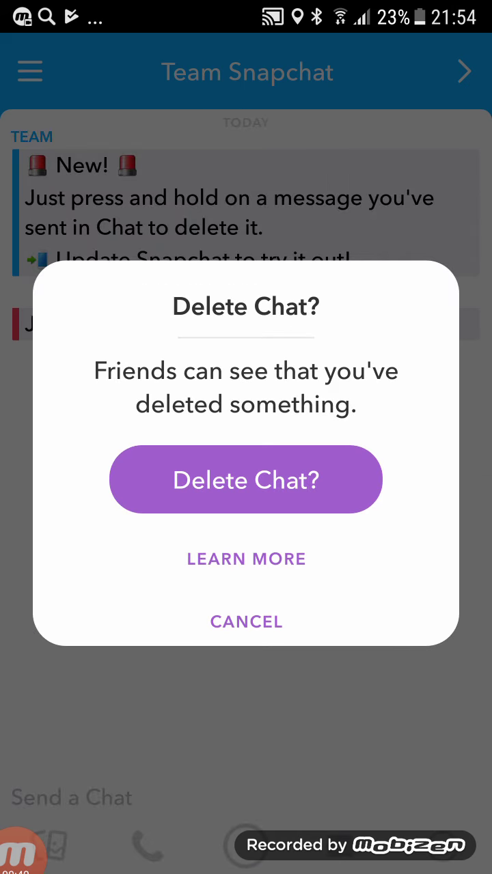
left_click(246, 480)
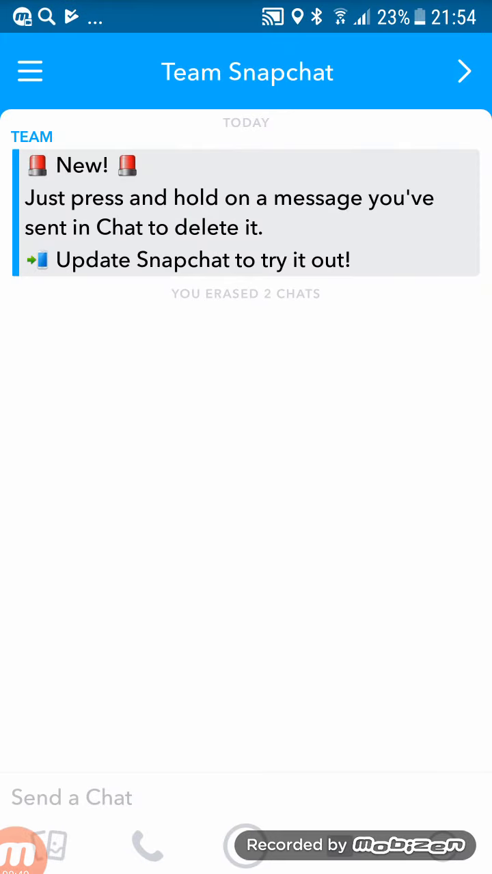
Step: Write and send a "Hi" message to Team Snapchat
left_click(136, 798)
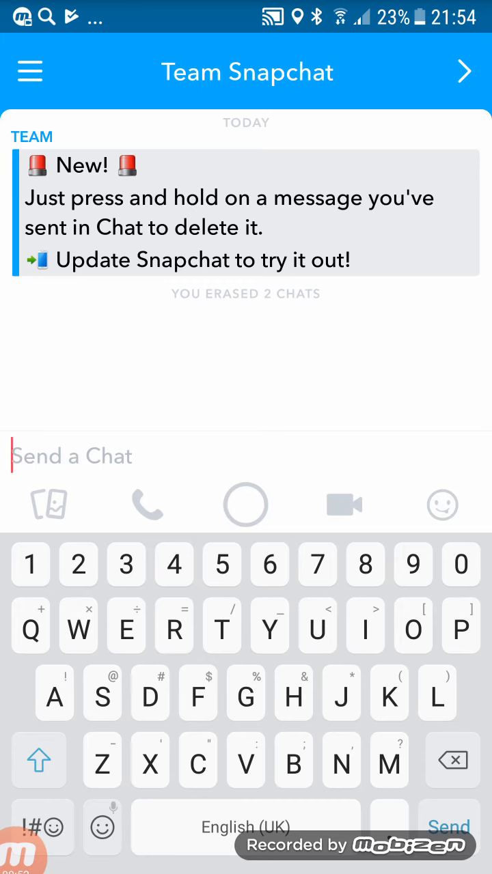
type("Hi")
key("Return")
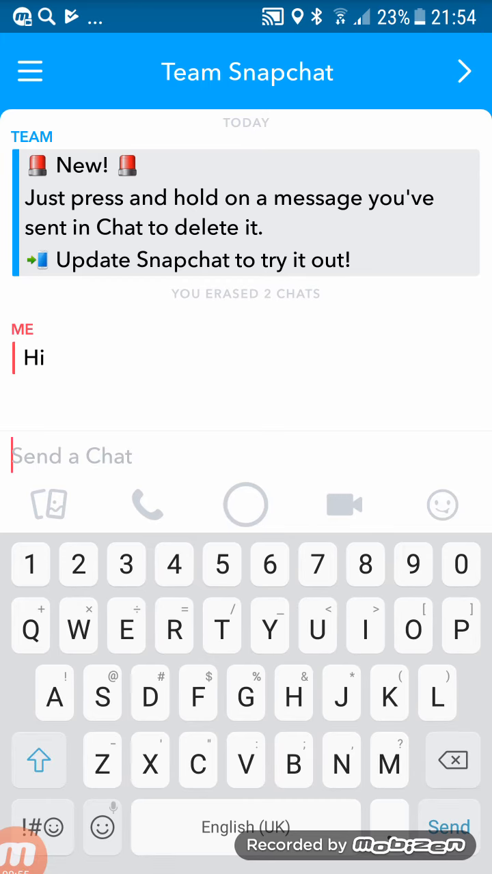
Step: Delete the "Hi" message and confirm, leaving the chat showing 3 erased chats
left_click(33, 358)
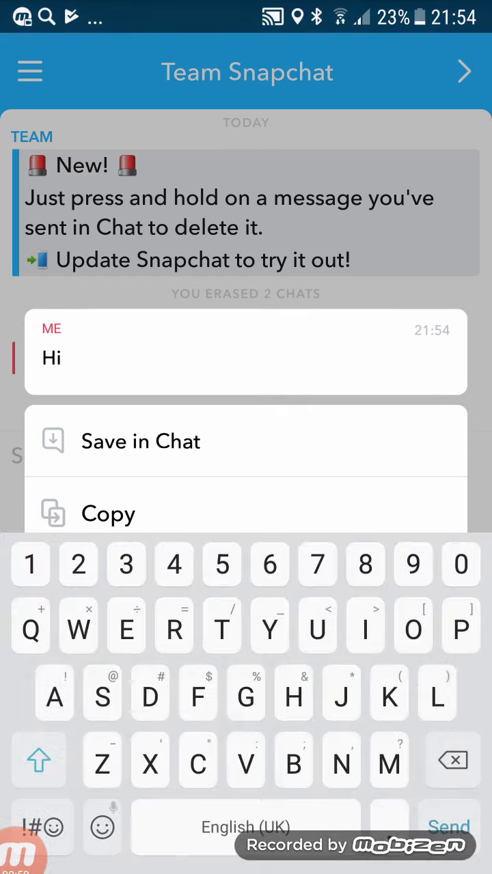
left_click(113, 586)
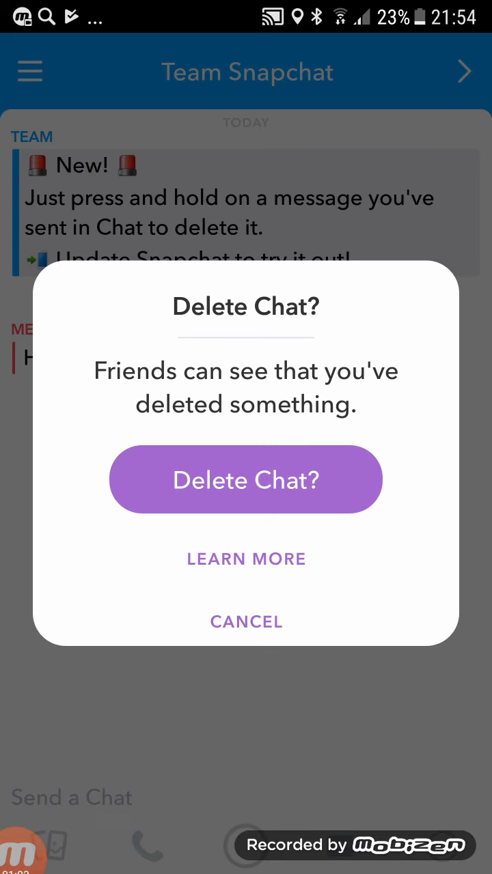
left_click(246, 480)
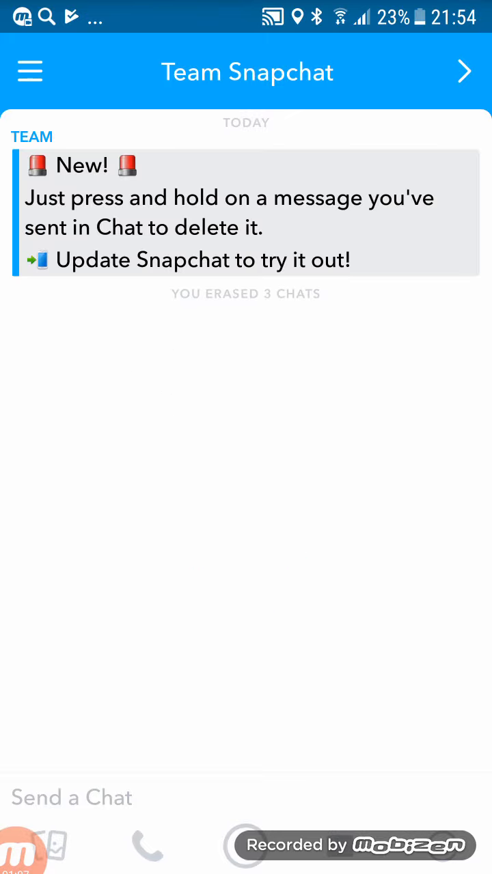